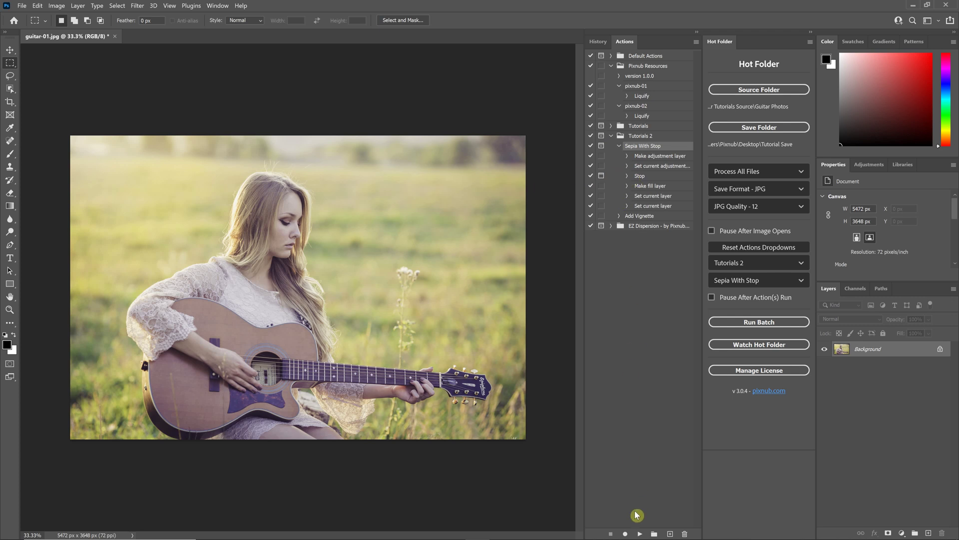
Step: Play the Sepia With Stop action on guitar-01.jpg, resuming it after its built-in stop, and close the image without saving
click(640, 533)
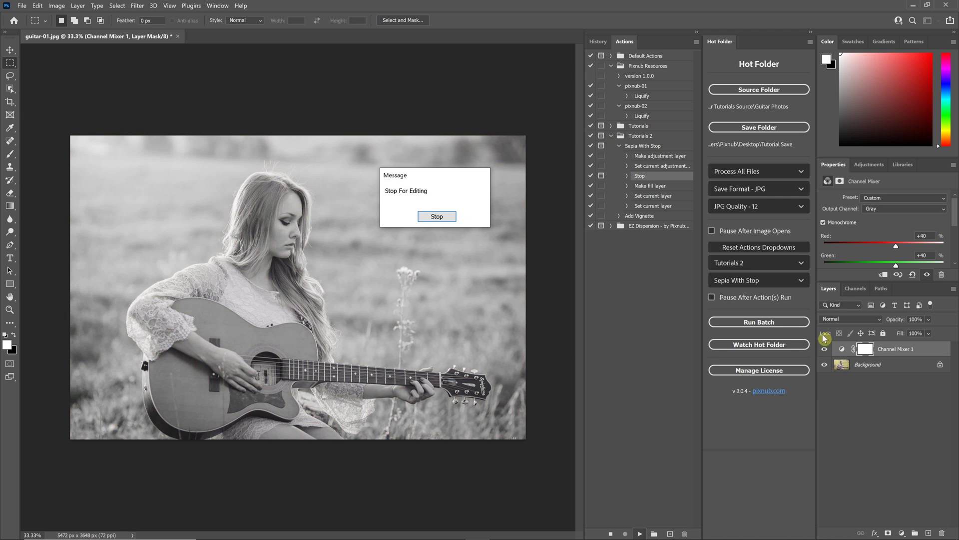
click(438, 217)
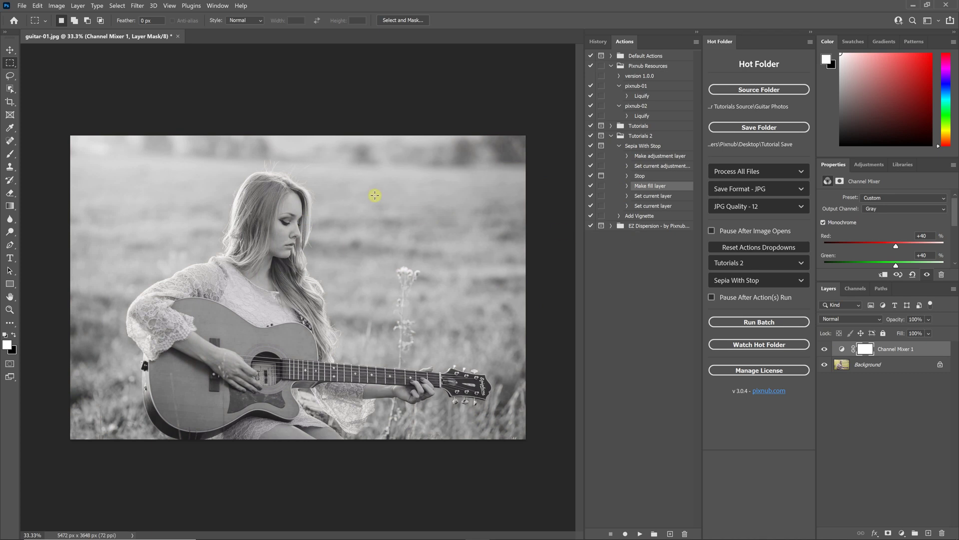
click(640, 533)
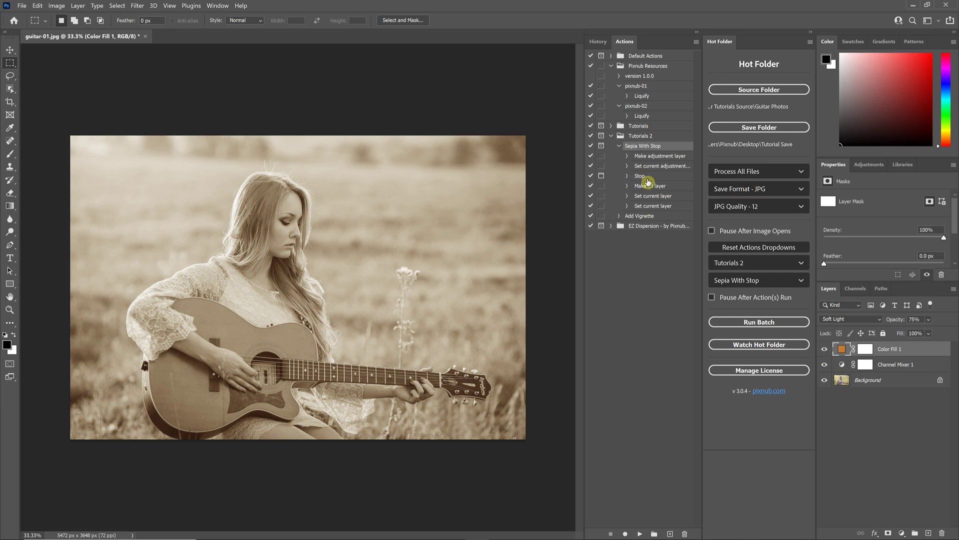
click(145, 37)
click(468, 216)
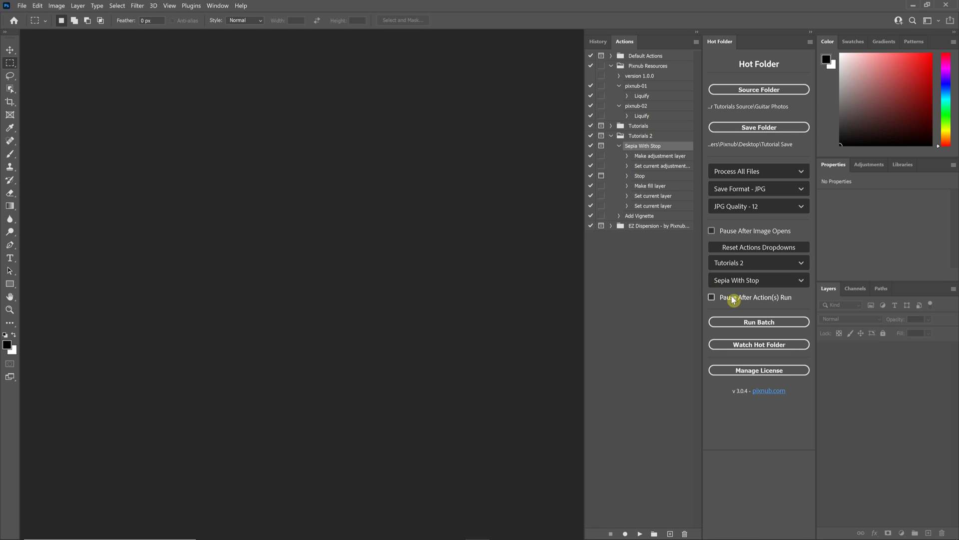
Step: Run the Hot Folder batch with Sepia With Stop, dismissing its stop messages, and check the images in the Tutorial Save folder in File Explorer
click(746, 321)
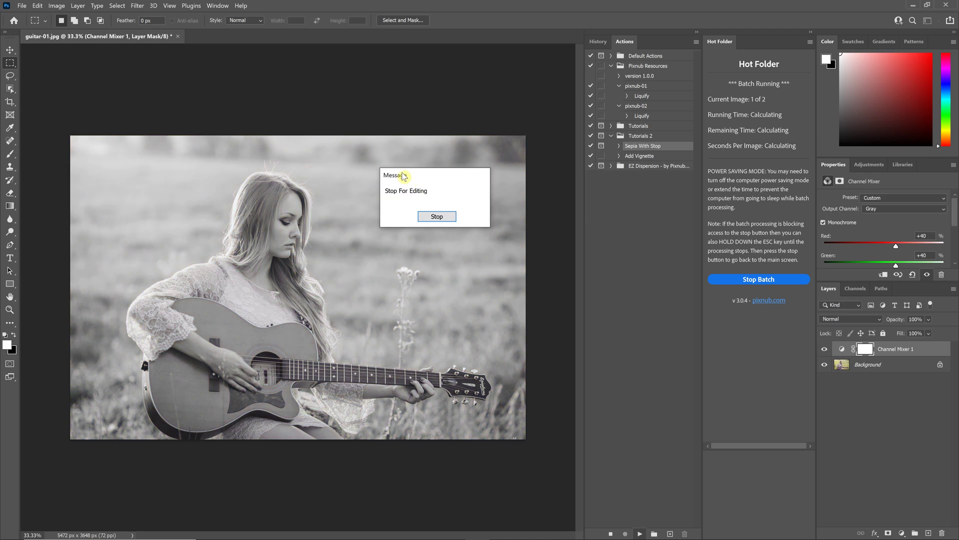
click(436, 216)
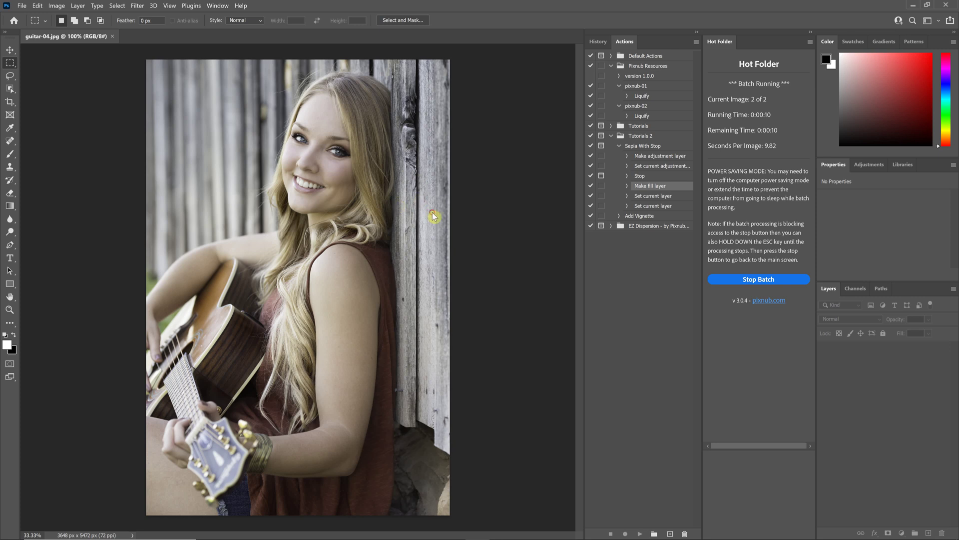
key(alt+Tab)
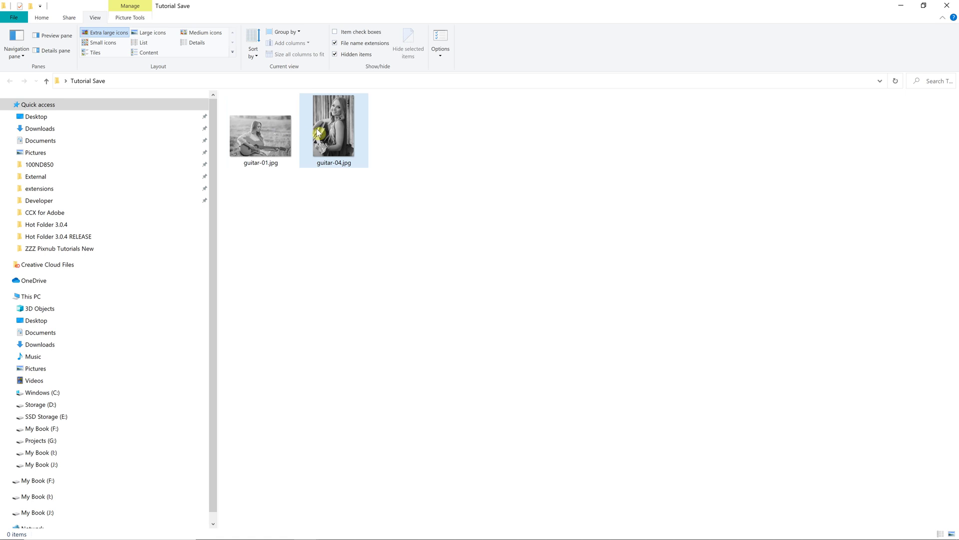
key(alt+Tab)
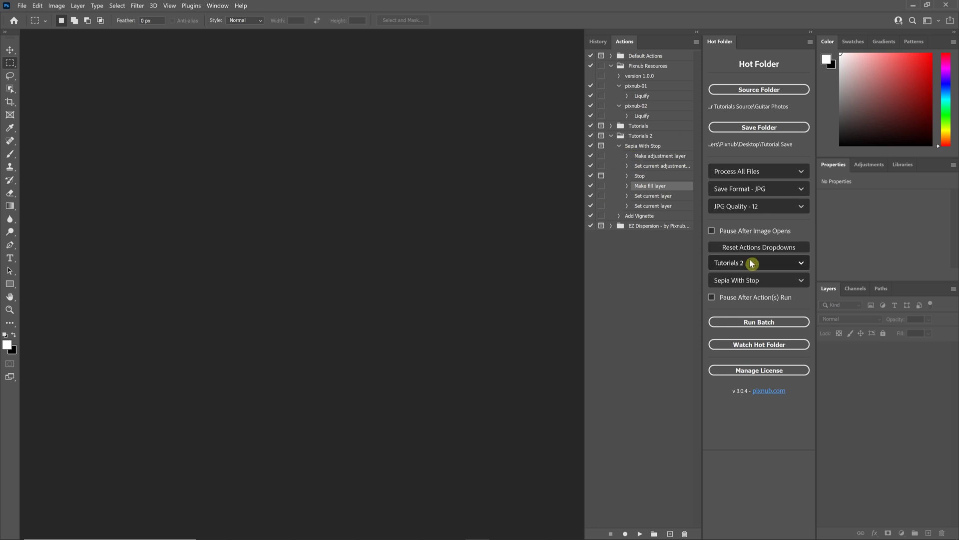
Step: Keep Sepia With Stop as the batch action, enable Pause After Action(s) Run, and run the batch
click(769, 280)
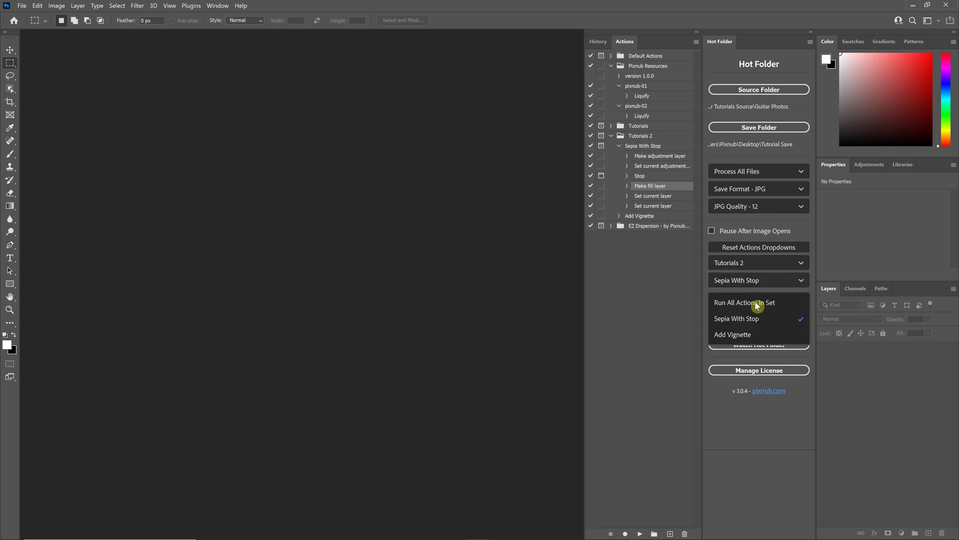
click(763, 277)
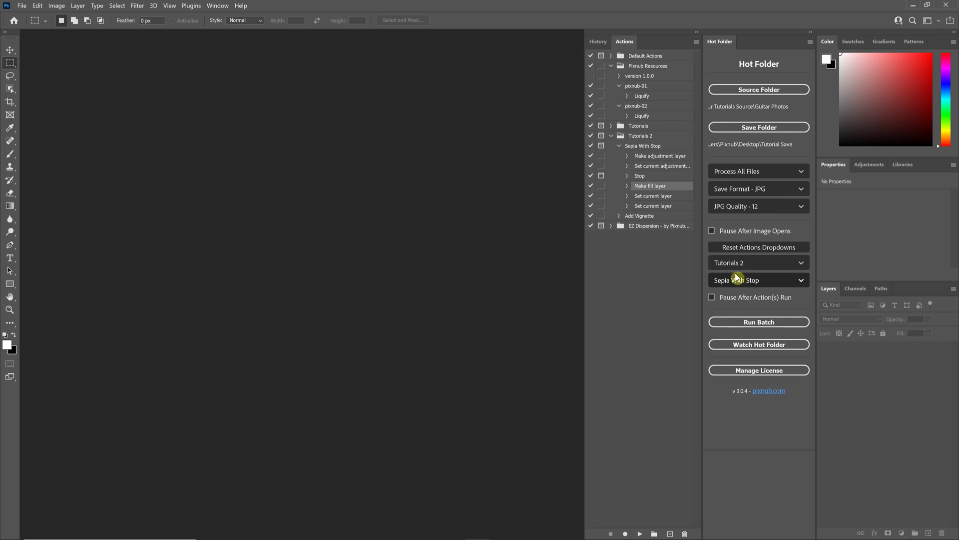
click(712, 297)
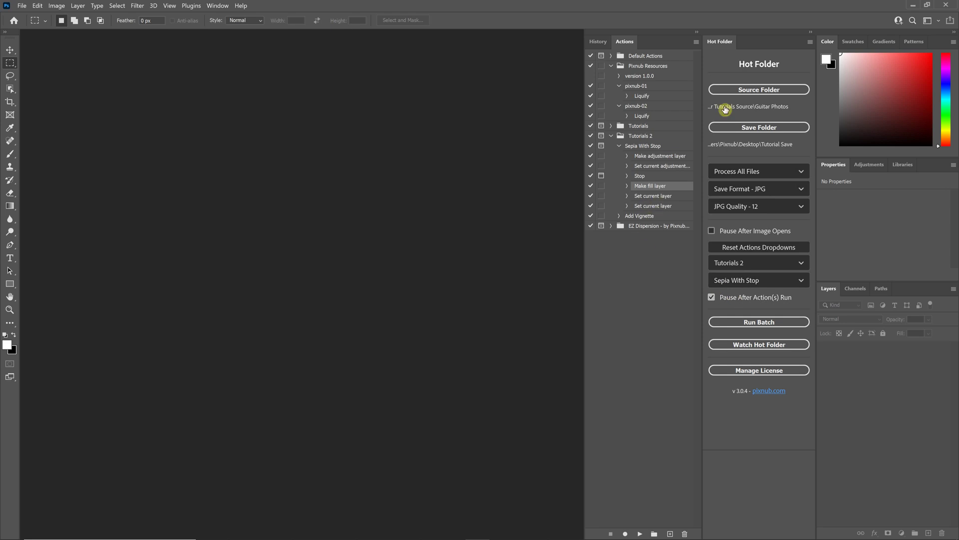
click(746, 322)
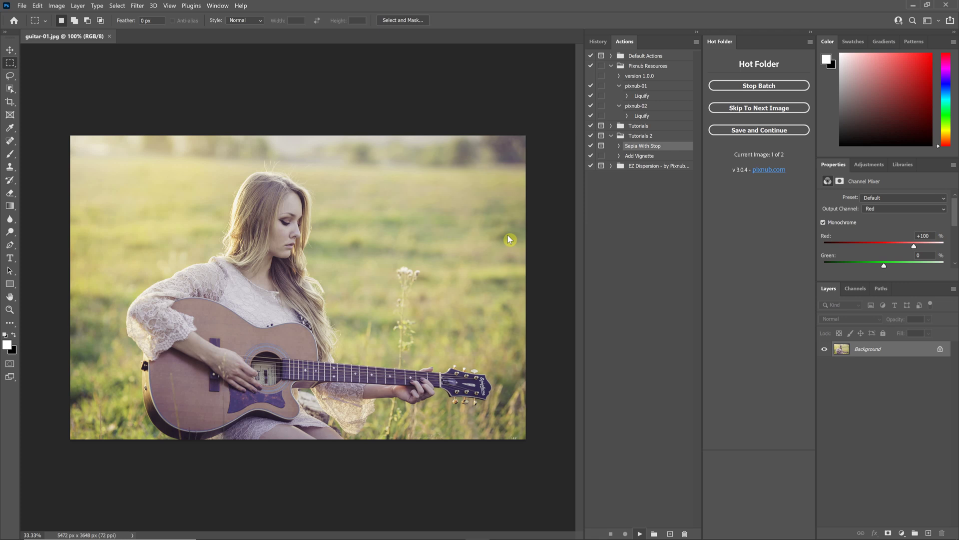
Step: Dismiss the stop message on guitar-01.jpg, play the remaining sepia steps, and save the image to continue the batch
click(435, 219)
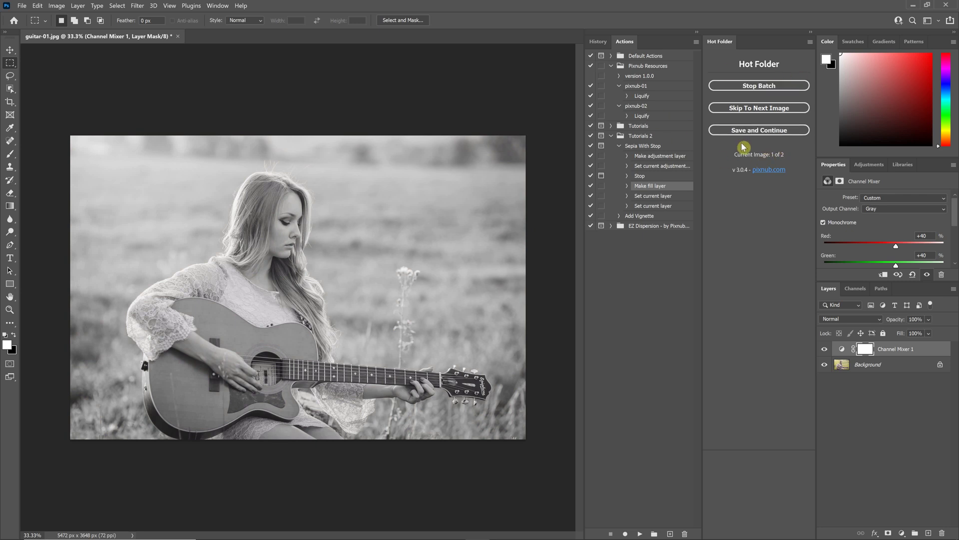
click(641, 534)
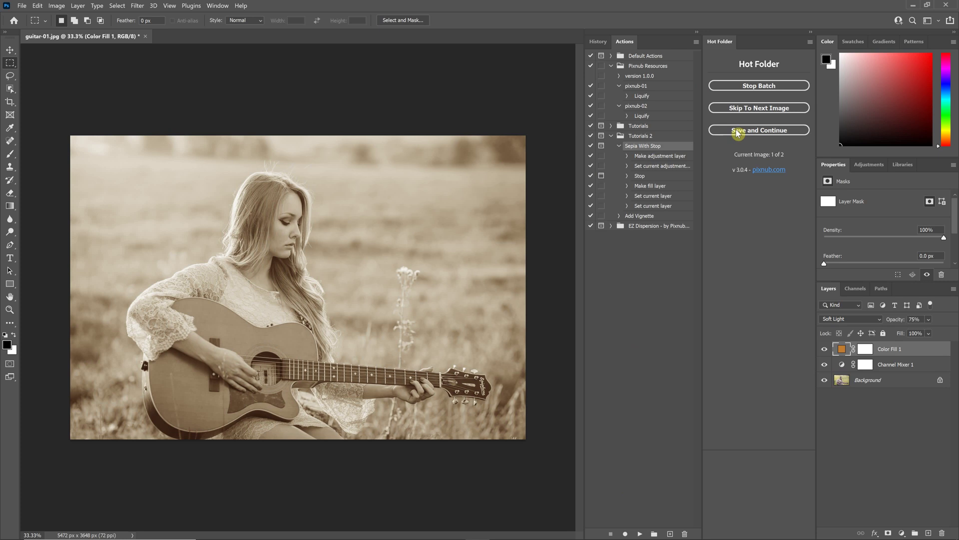
click(760, 131)
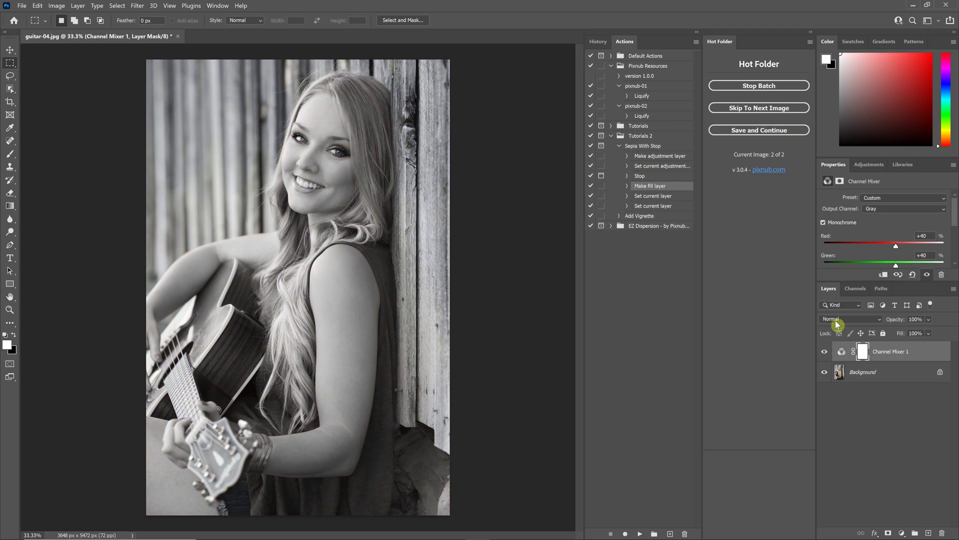
Step: Draw a thin black freehand scribble with the Brush tool on the Background layer of guitar-04.jpg, across the fence and face
click(868, 373)
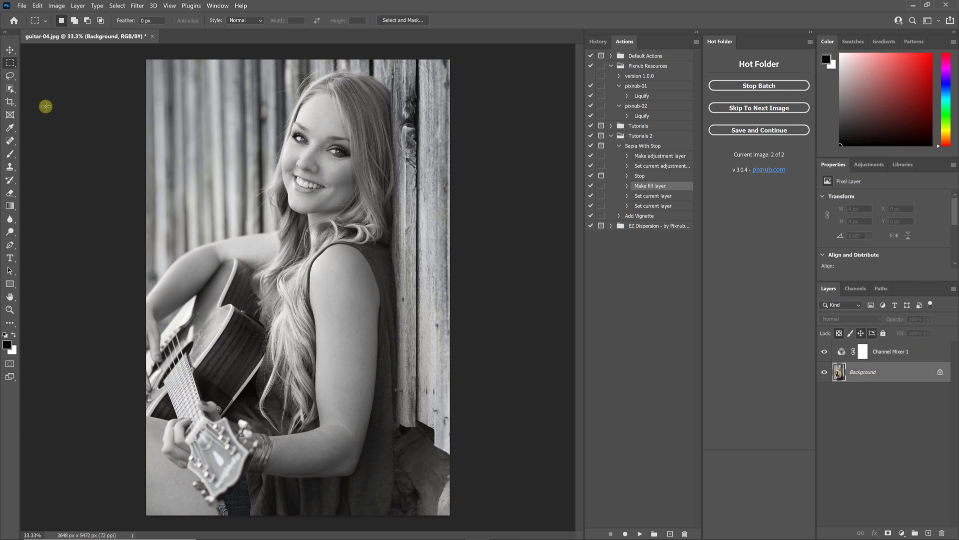
click(11, 154)
mouse_move(228, 161)
mouse_down()
mouse_move(251, 137)
mouse_move(206, 148)
mouse_move(187, 104)
mouse_up()
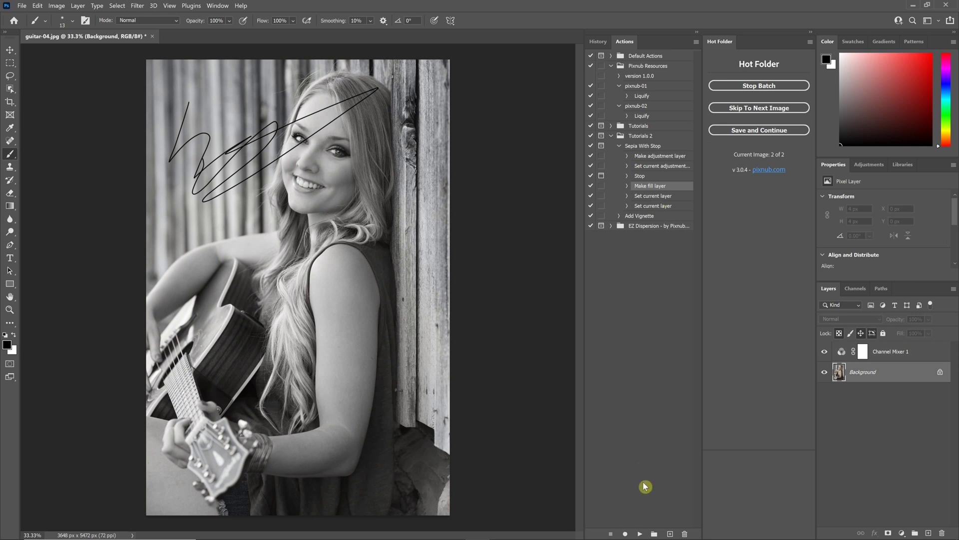
Step: Finish the sepia action on guitar-04.jpg with Color Fill 1 moved above Channel Mixer 1, and save the image to complete the batch
click(640, 533)
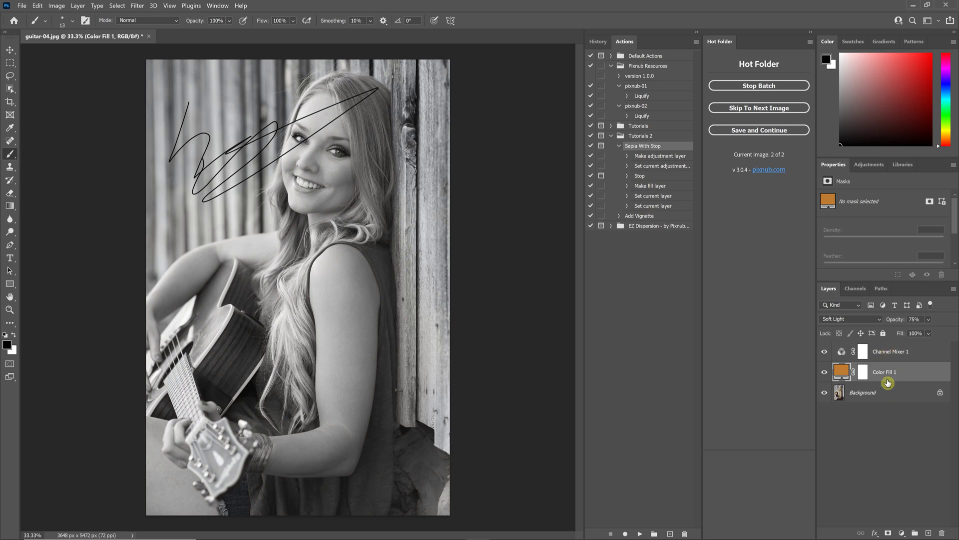
drag(884, 377, 880, 344)
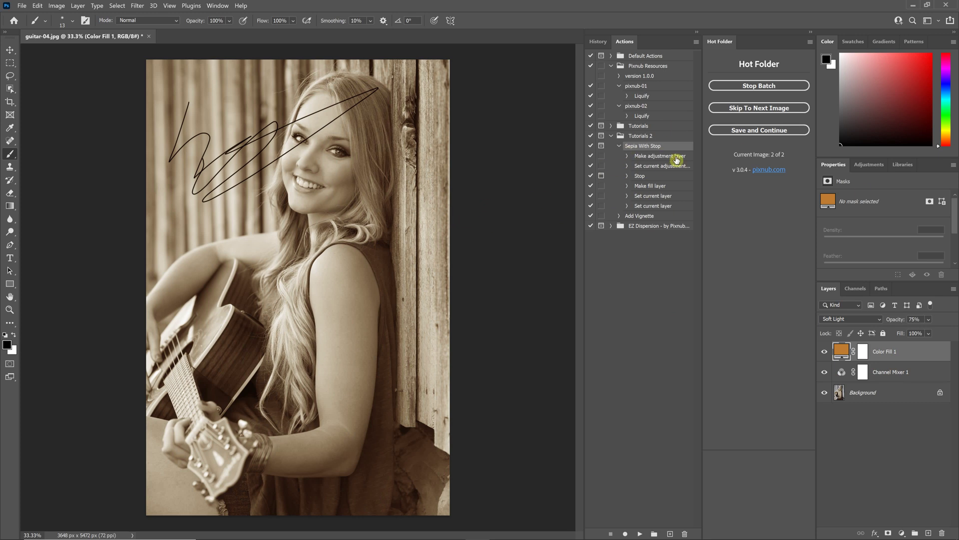
click(744, 130)
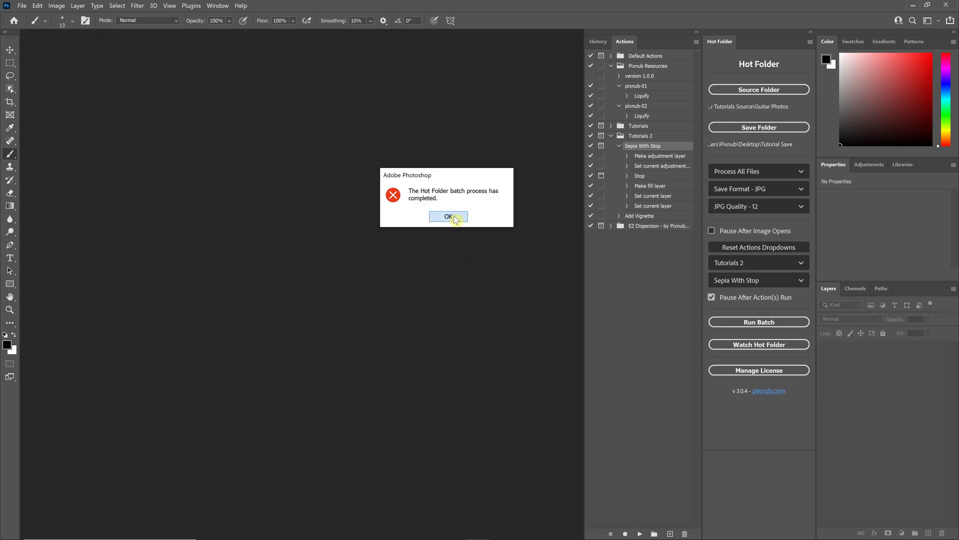
click(450, 217)
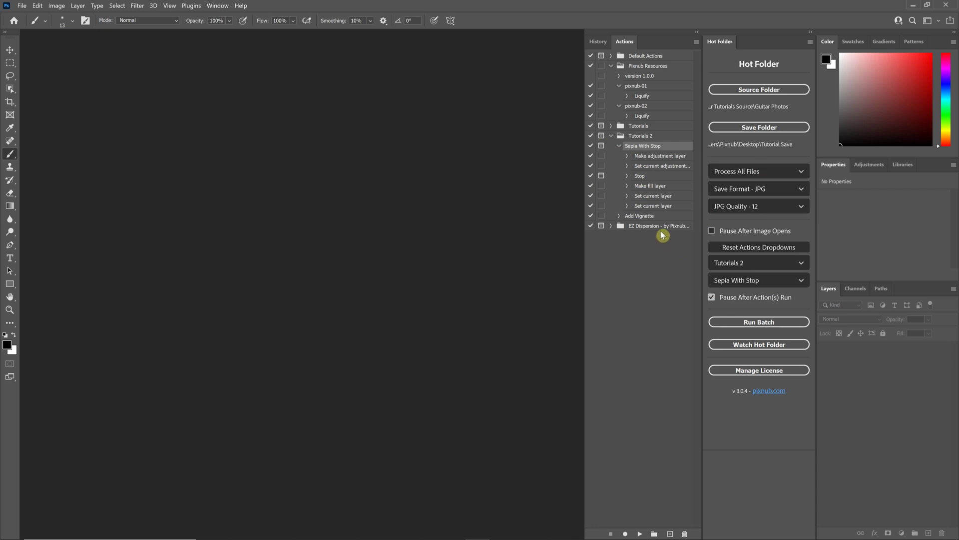
Step: Set the Hot Folder batch to run all actions in the Tutorials 2 set
click(774, 282)
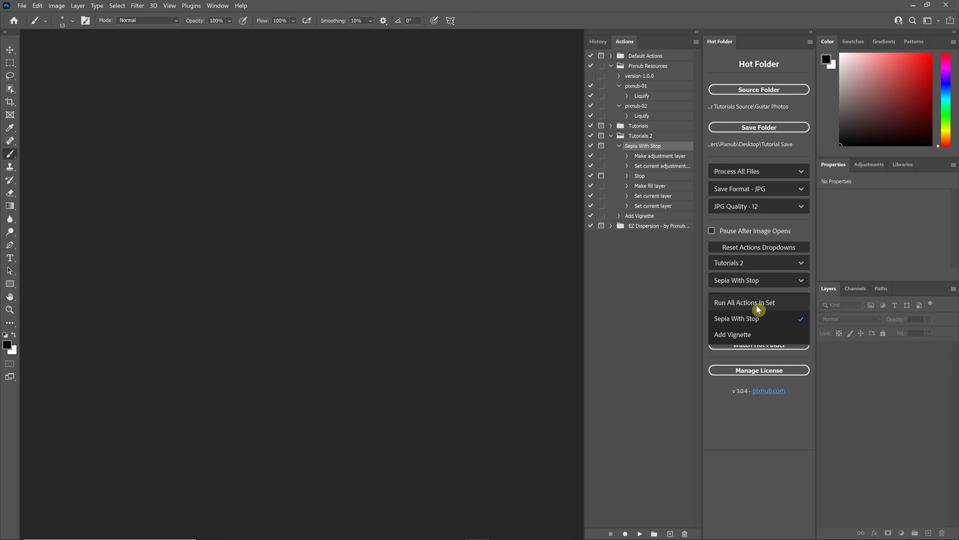
click(772, 304)
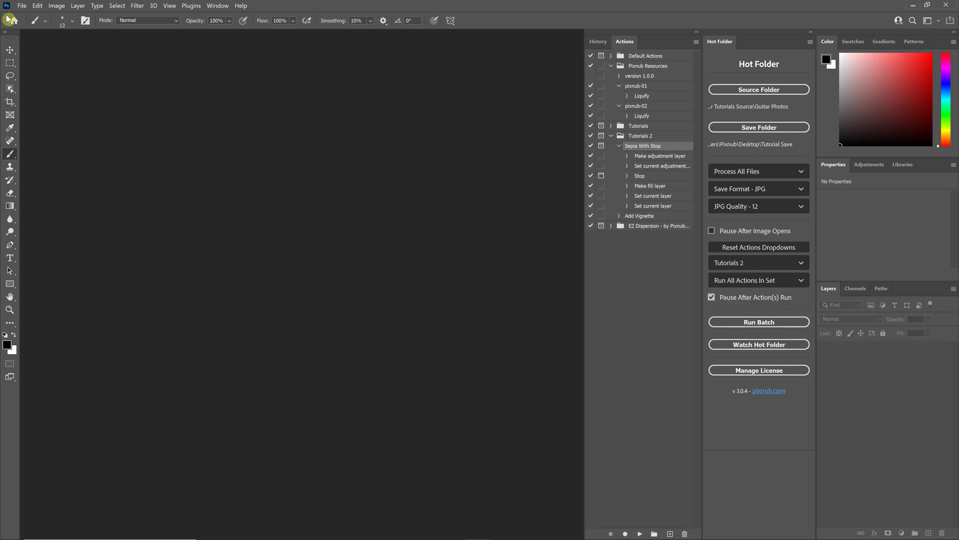
Step: Open the recent file guitar-01.jpg and review the steps inside the Sepia With Stop action
click(22, 6)
mouse_move(125, 64)
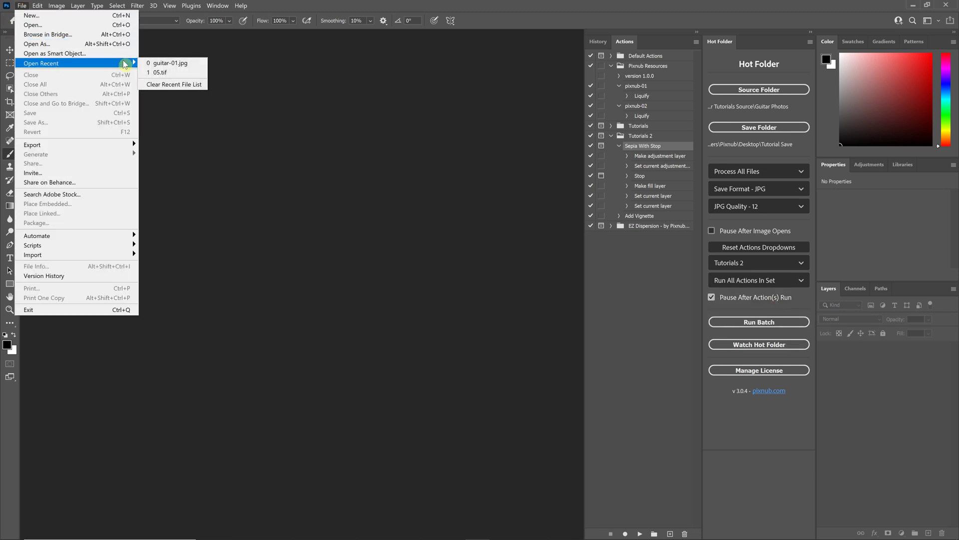
click(169, 63)
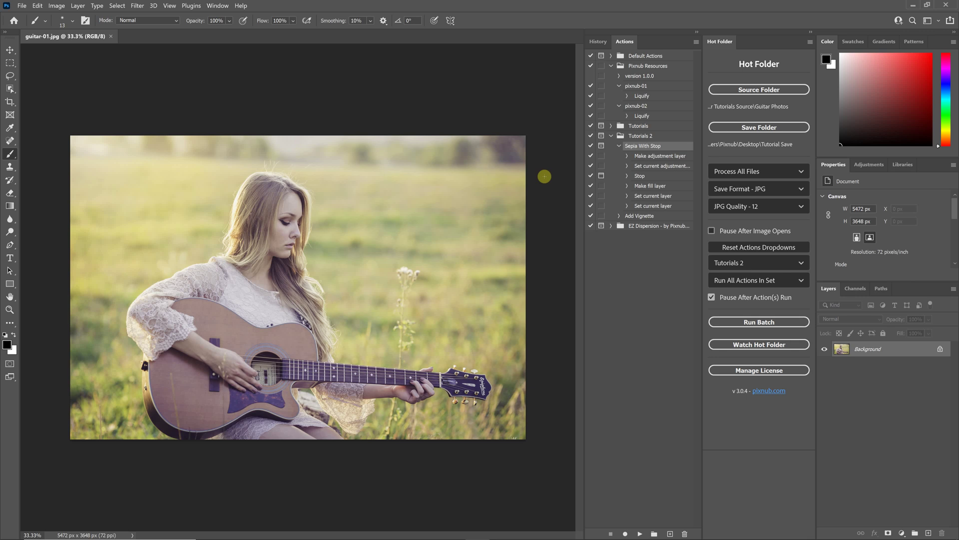
click(619, 145)
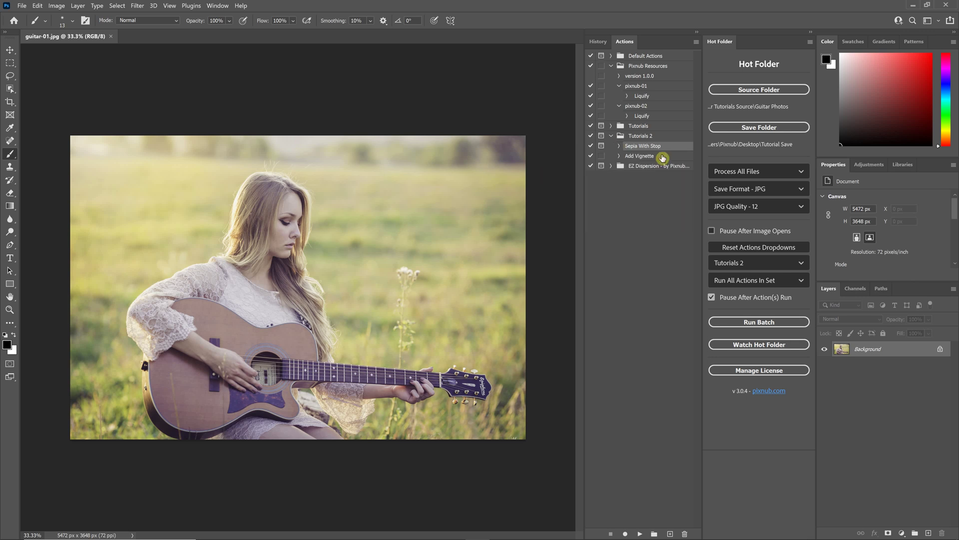
click(620, 146)
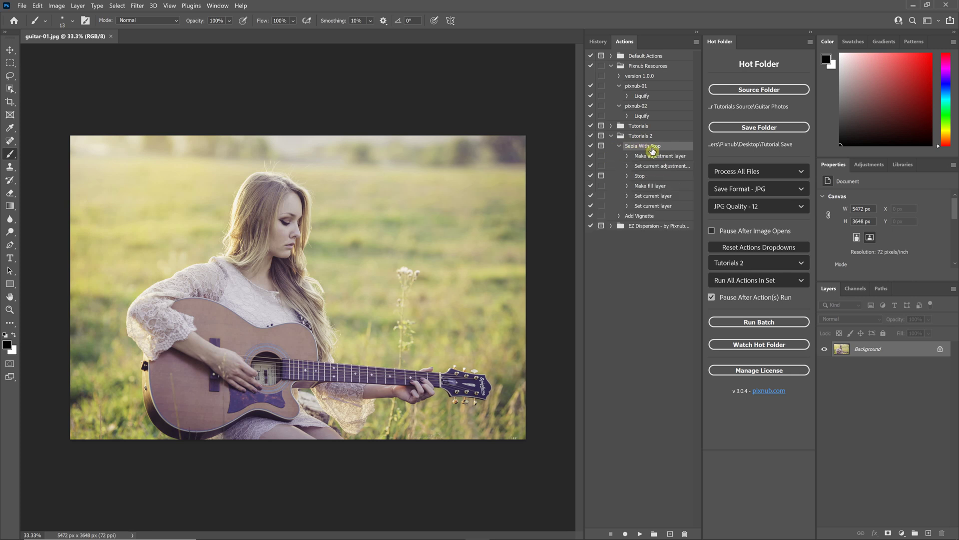
click(619, 146)
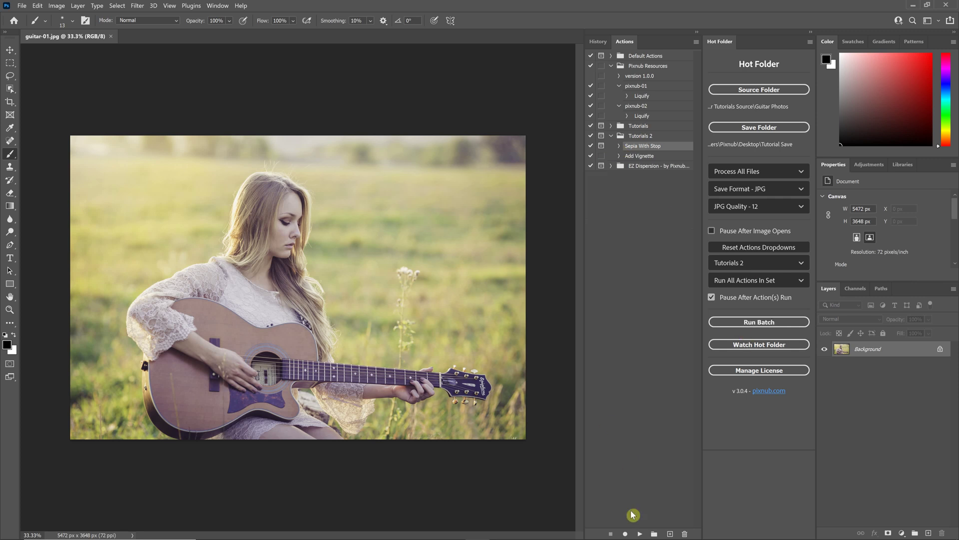
Step: Play Sepia With Stop on the reopened guitar-01.jpg, dismiss its stop message, and play the remaining fill layer steps
click(637, 533)
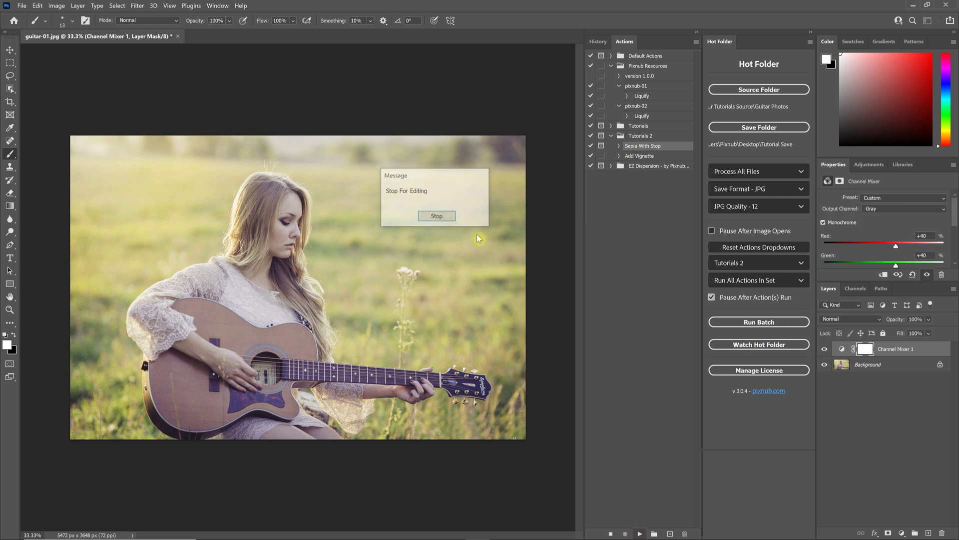
click(436, 216)
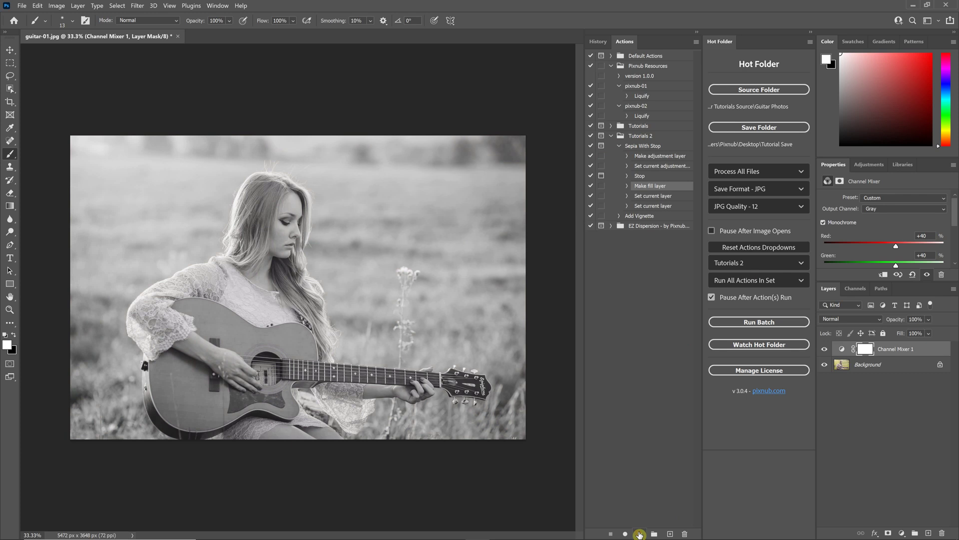
click(639, 534)
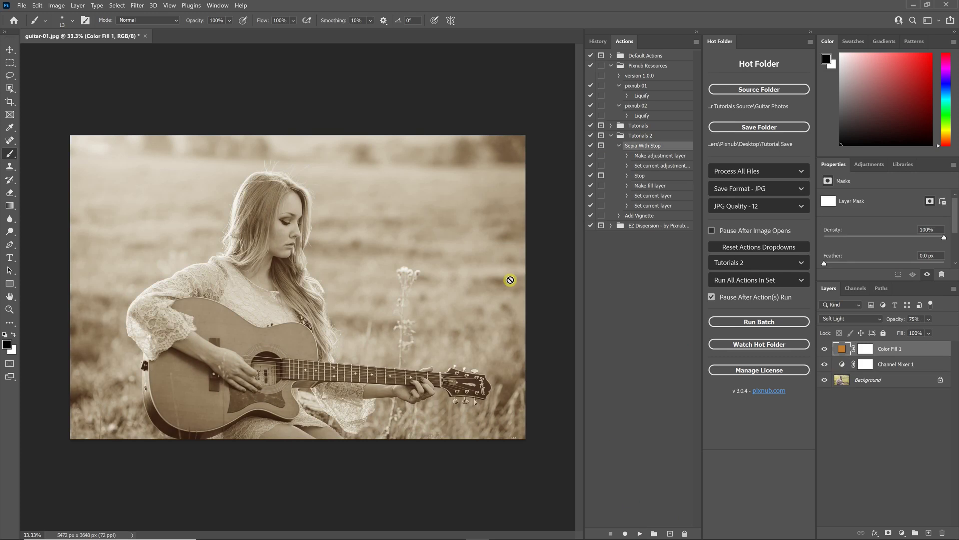
Step: Play the Add Vignette action on the sepia guitar-01.jpg and close the image without saving
click(619, 145)
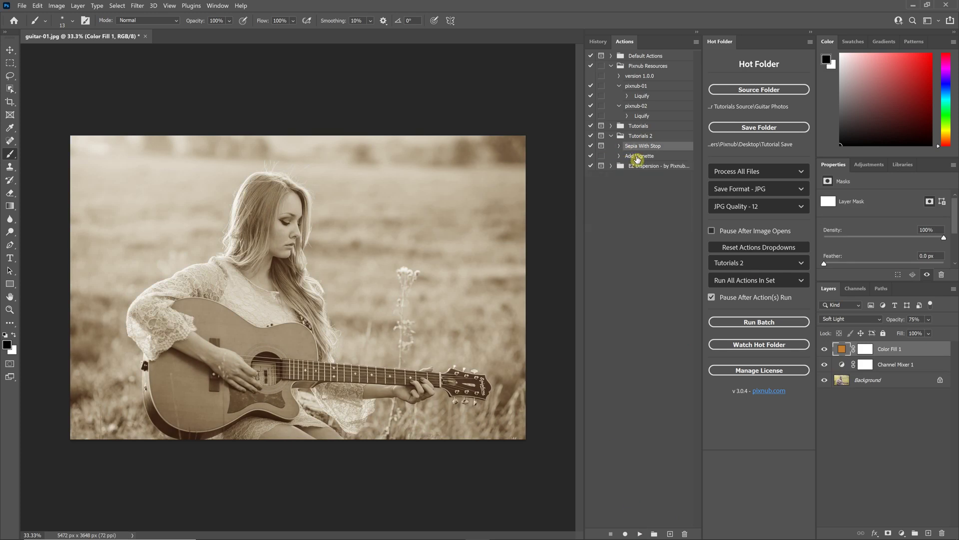
click(637, 156)
click(639, 534)
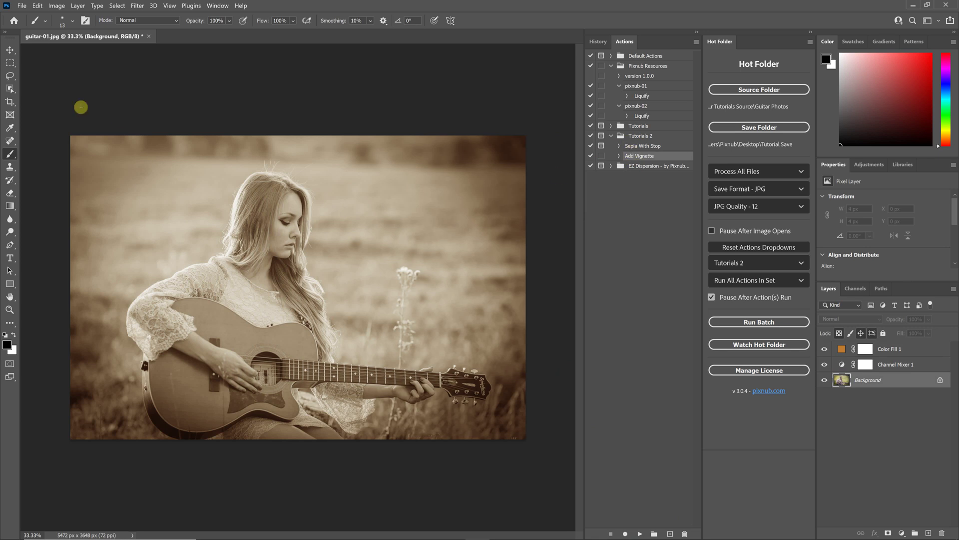
click(149, 37)
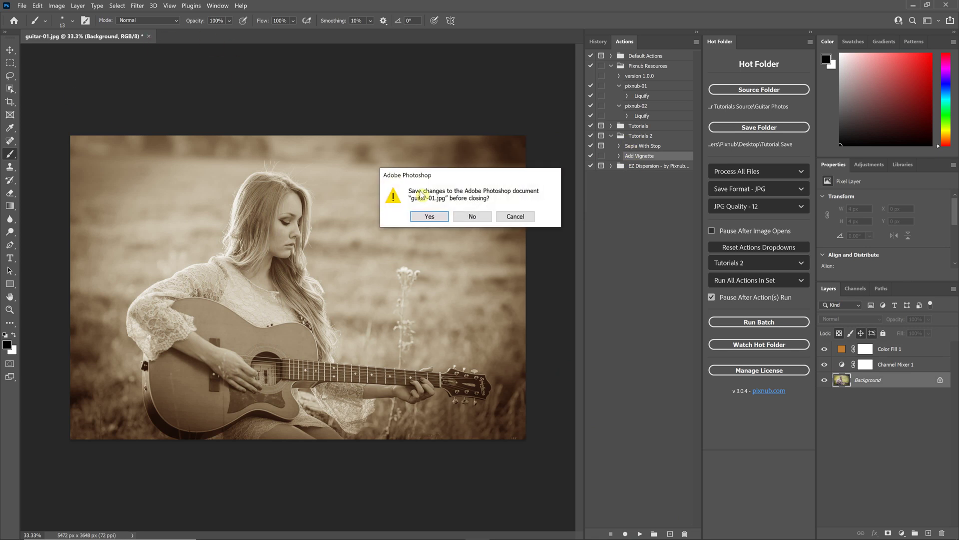
click(473, 217)
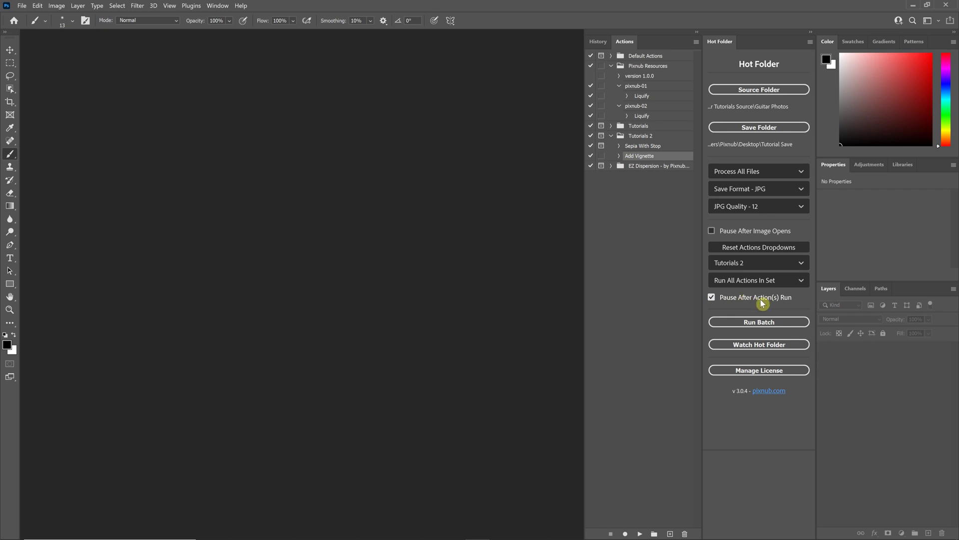
Step: Run the Hot Folder batch, dismissing the stop message on guitar-01.jpg, and select the Stop step inside Sepia With Stop
click(762, 321)
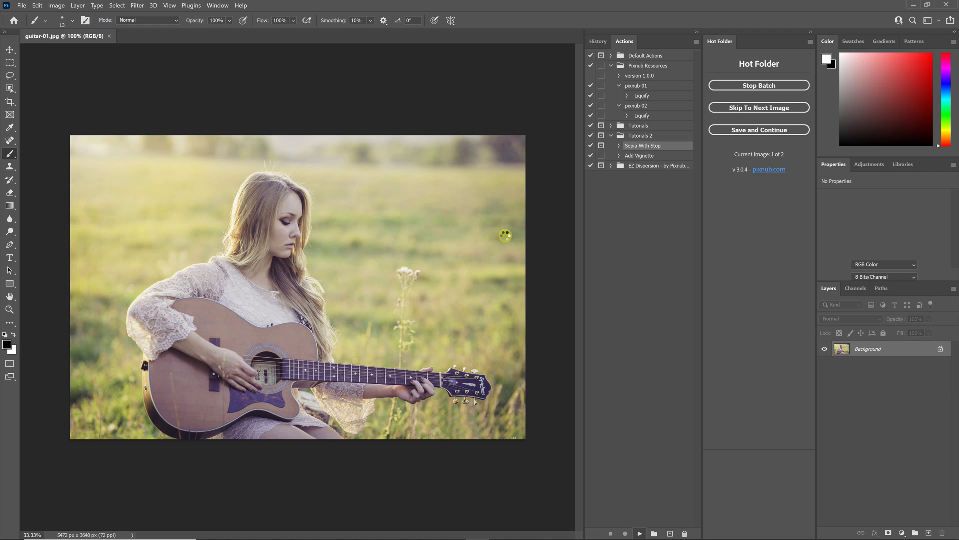
click(437, 217)
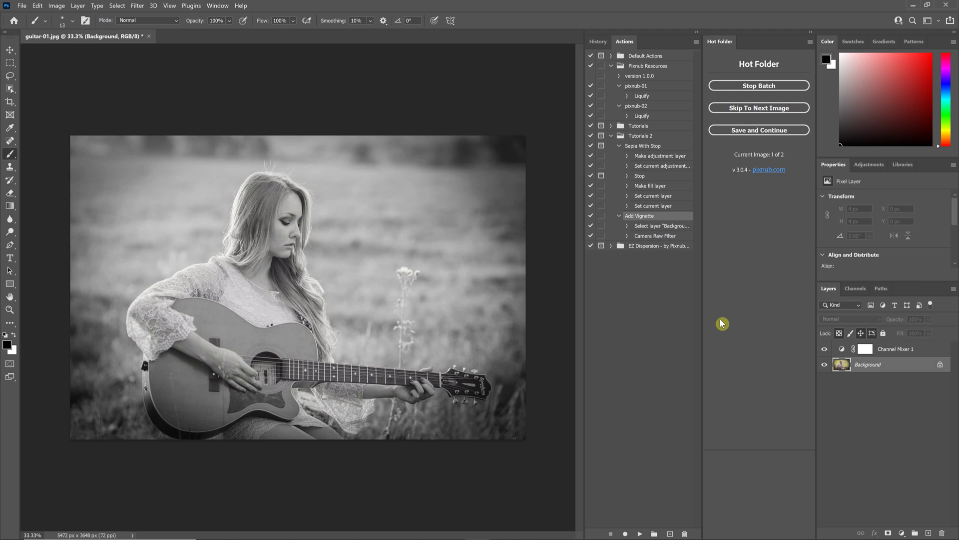
click(661, 179)
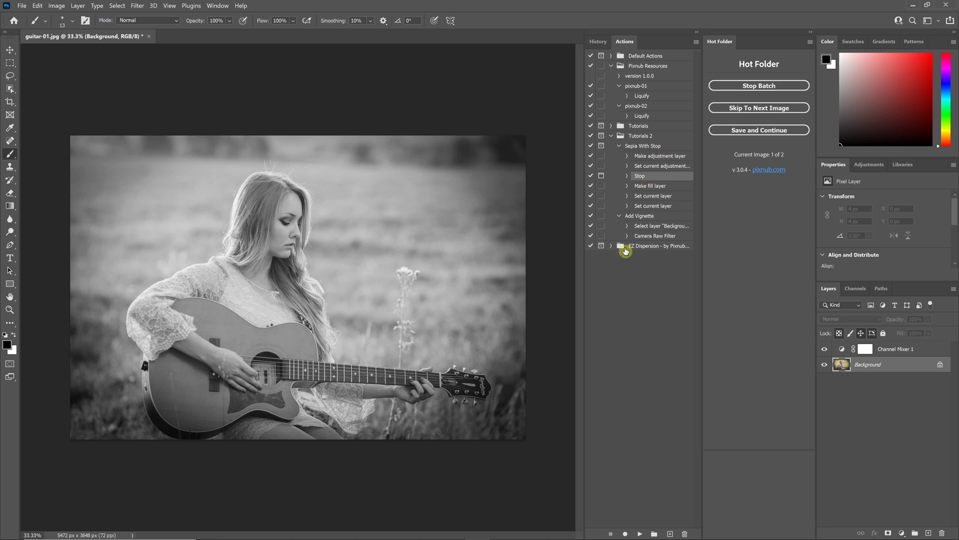
Step: Stop the running Hot Folder batch and review the action choices offered for the Tutorials 2 set, keeping Run All Actions In Set
click(767, 86)
click(747, 87)
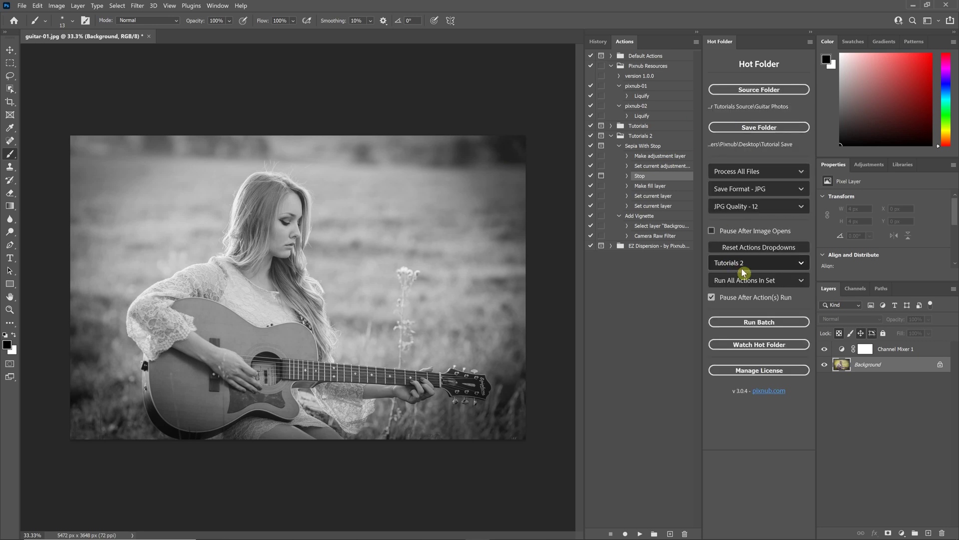
click(769, 280)
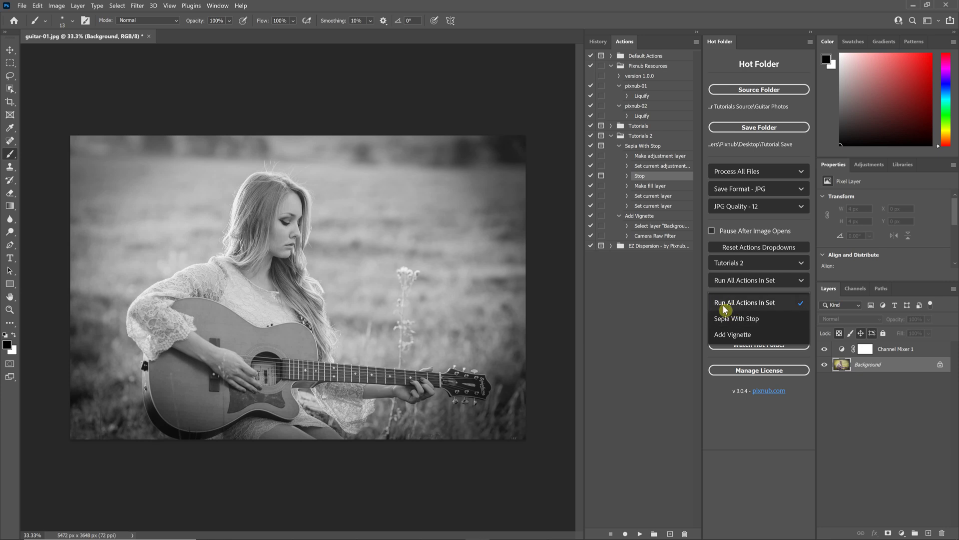
click(688, 300)
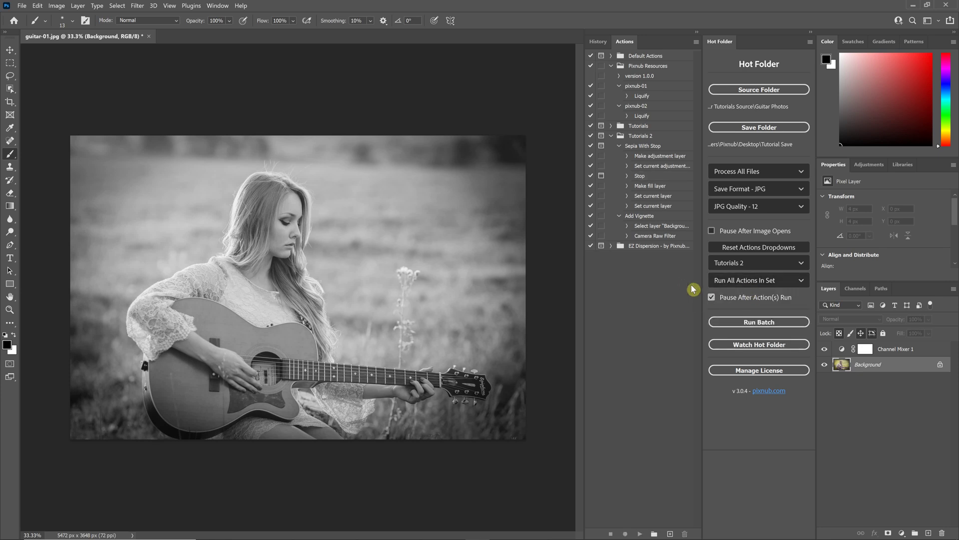